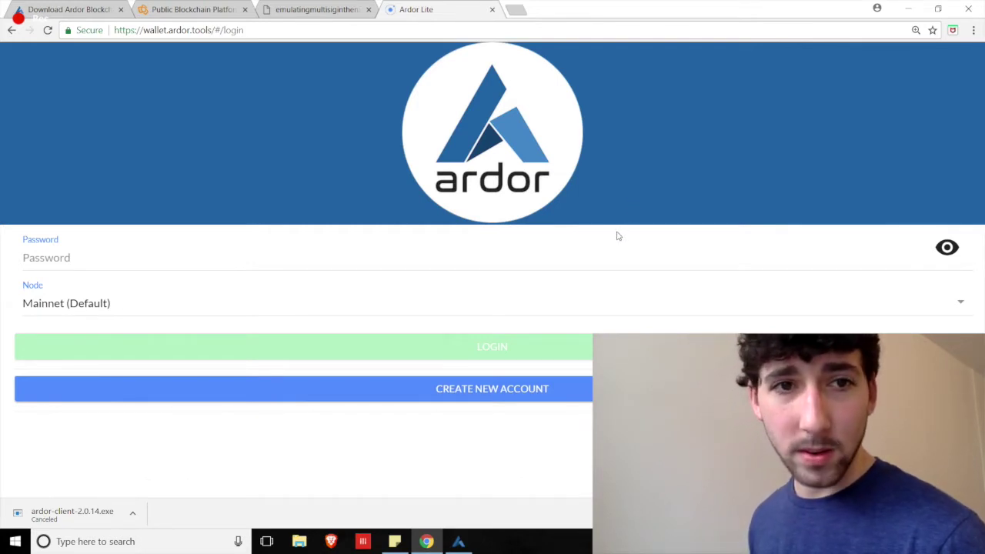
Step: Generate a new Ardor account and show its address, twelve-word passphrase and QR code
click(549, 385)
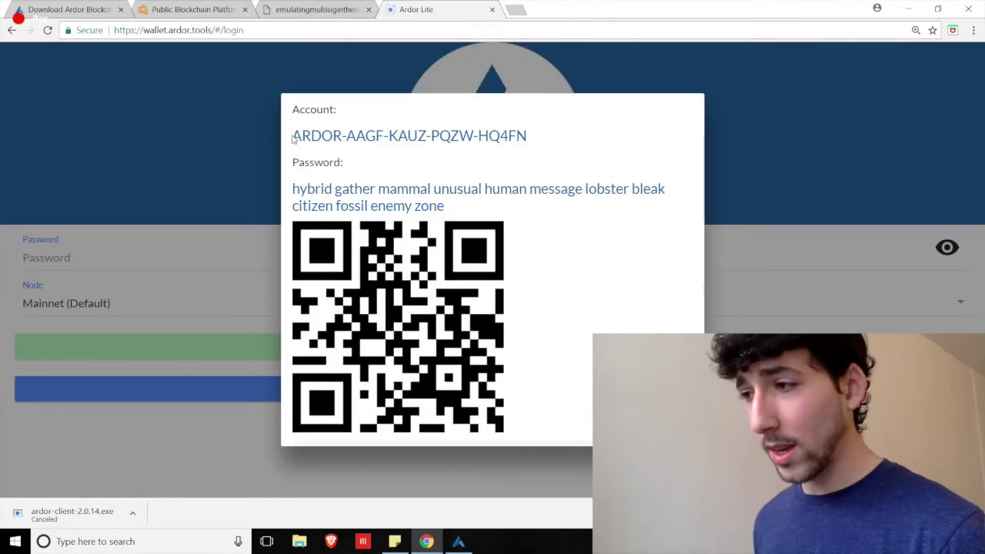
Step: Copy the new account's passphrase into the Password field and log in to the 0.00 ARDR wallet
drag(293, 136, 342, 135)
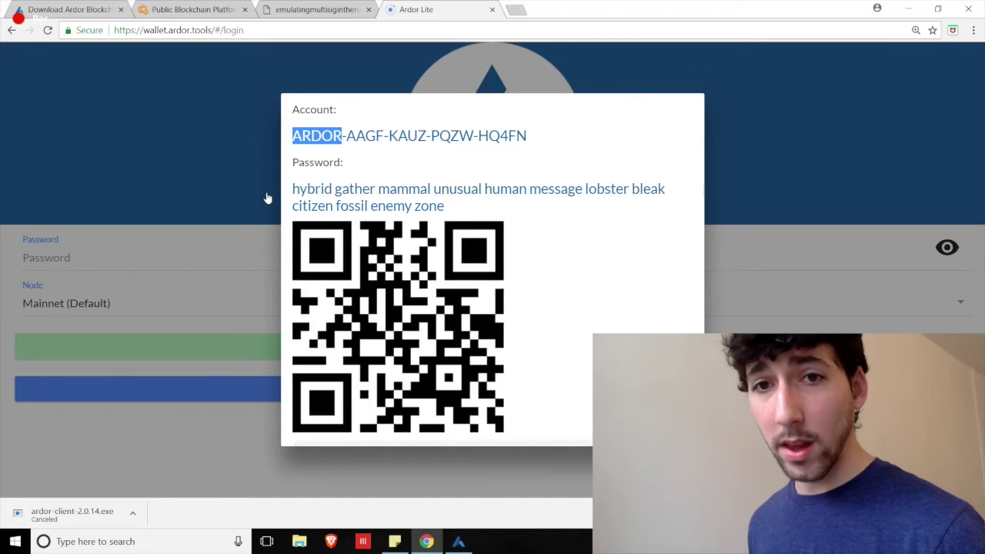
click(294, 192)
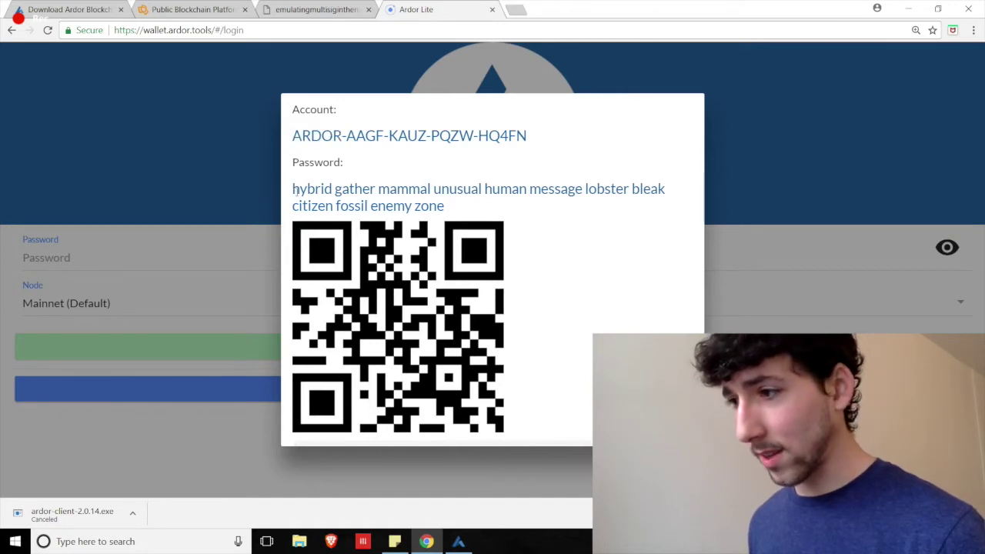
drag(294, 191, 444, 202)
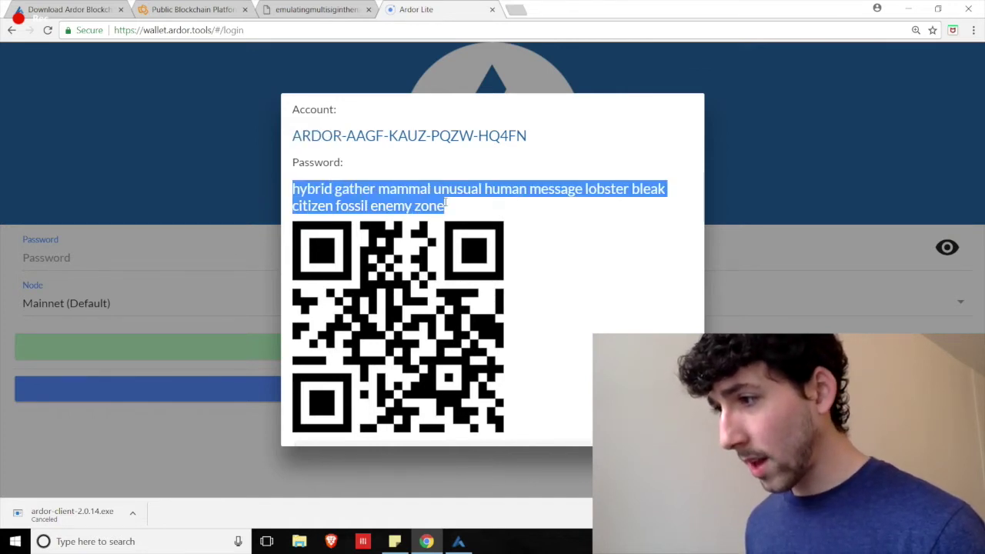
click(148, 270)
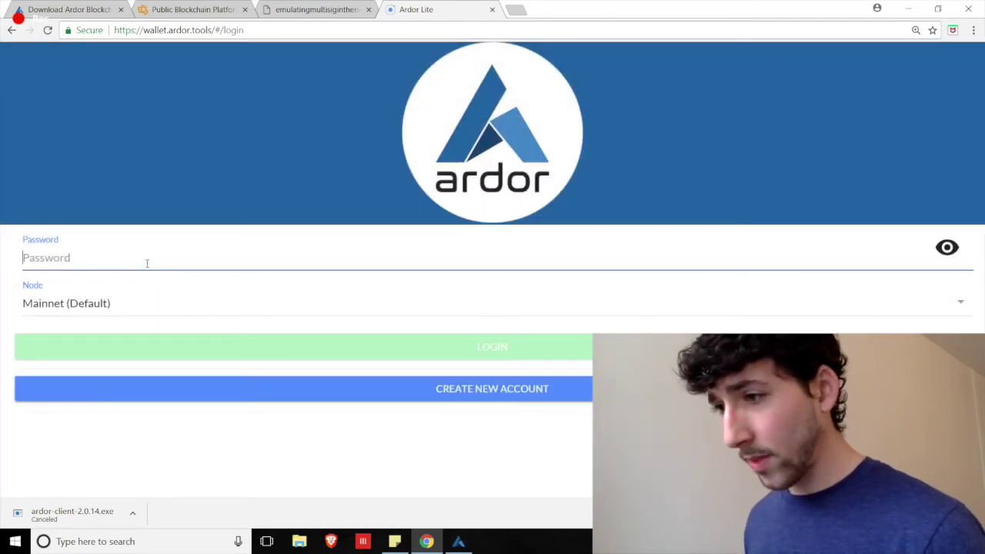
key(ctrl+v)
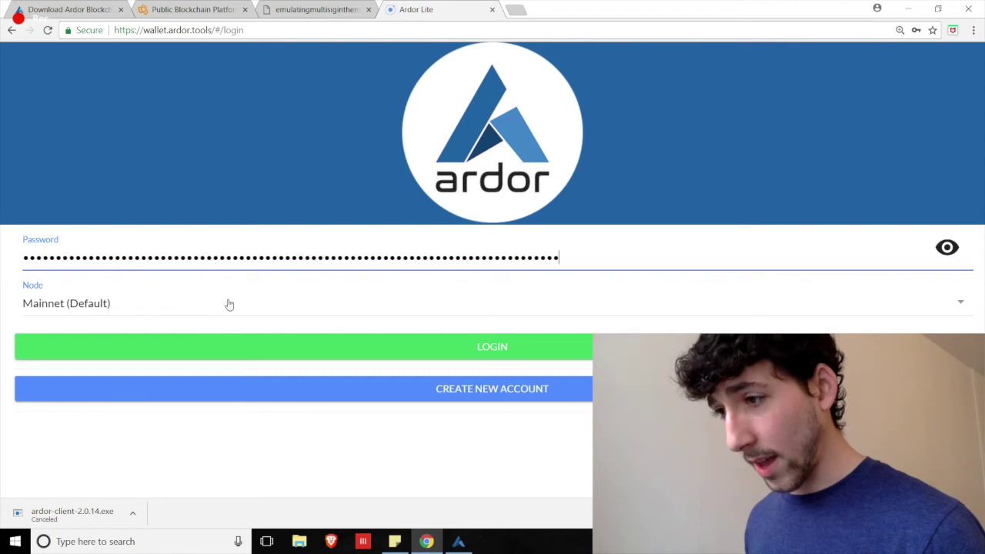
click(345, 357)
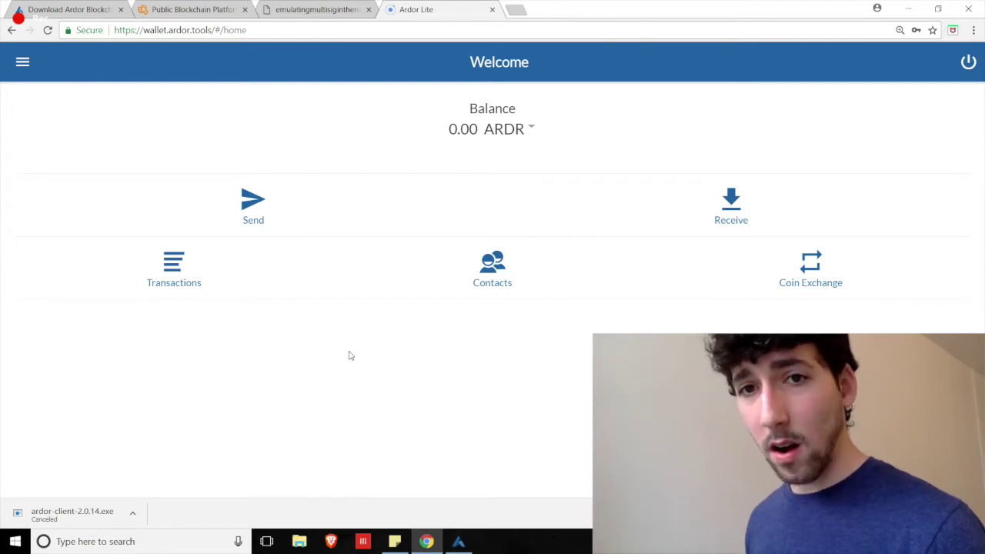
click(531, 129)
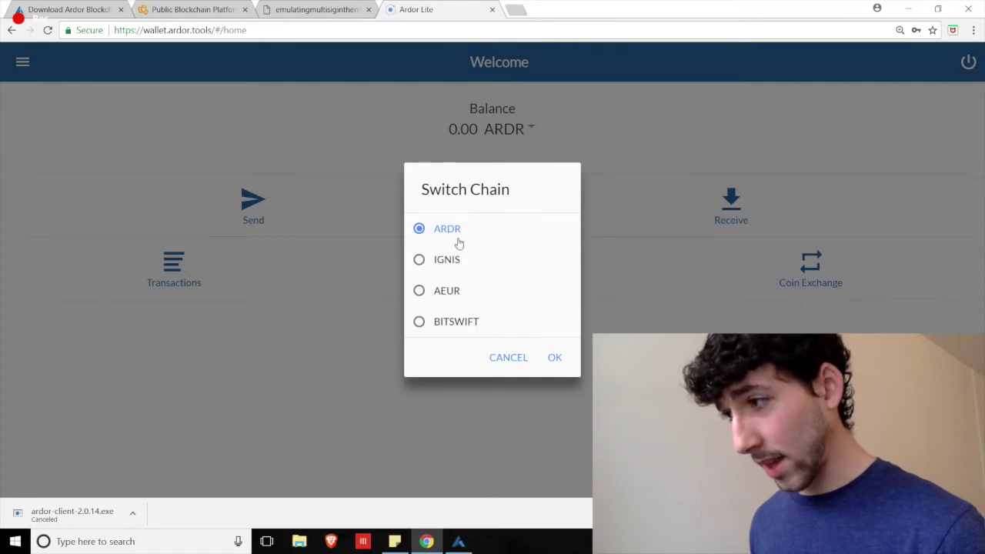
click(452, 262)
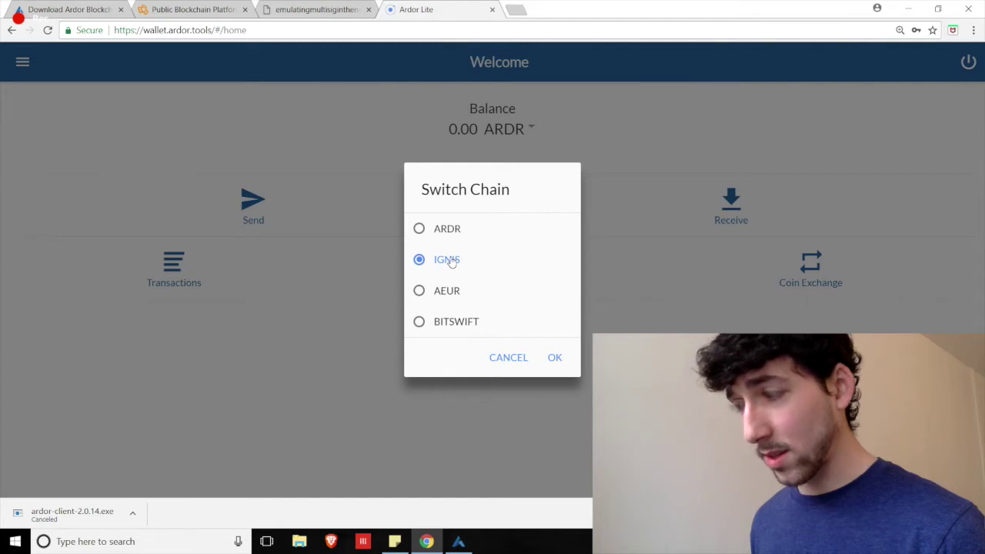
click(448, 291)
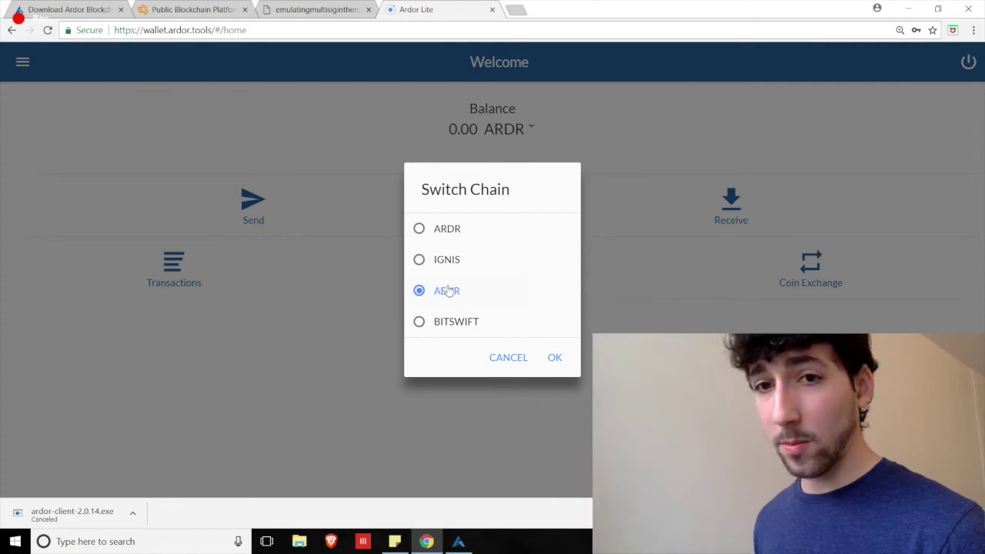
click(448, 322)
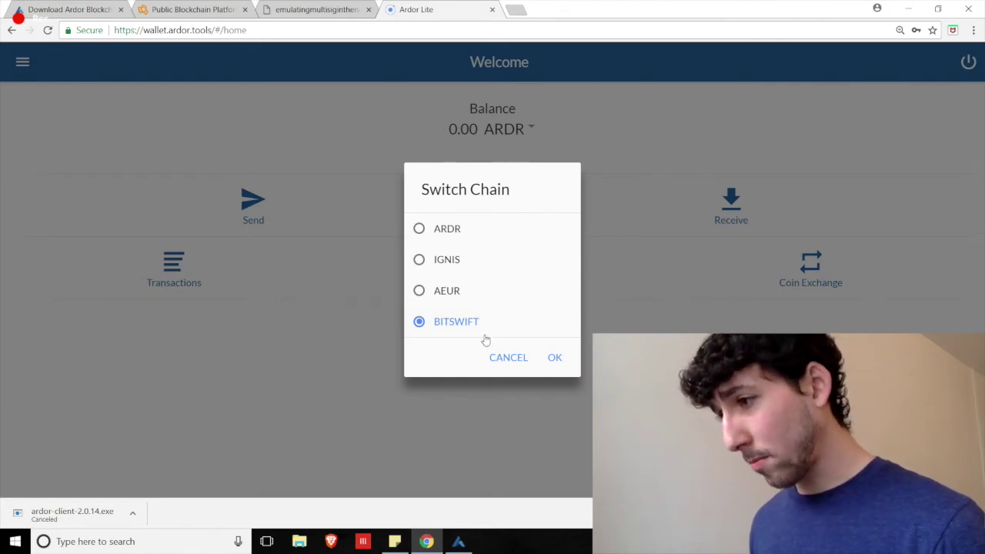
click(554, 357)
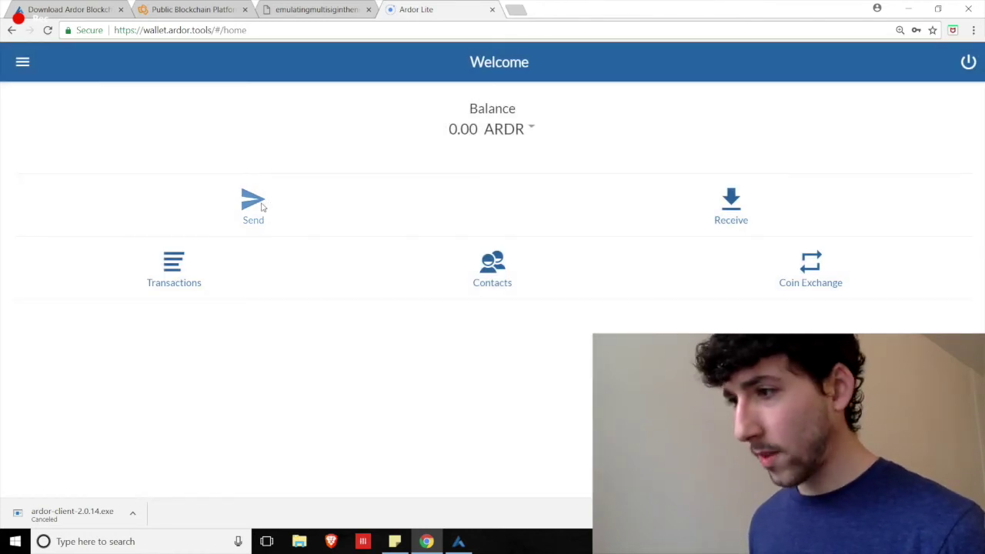
click(260, 206)
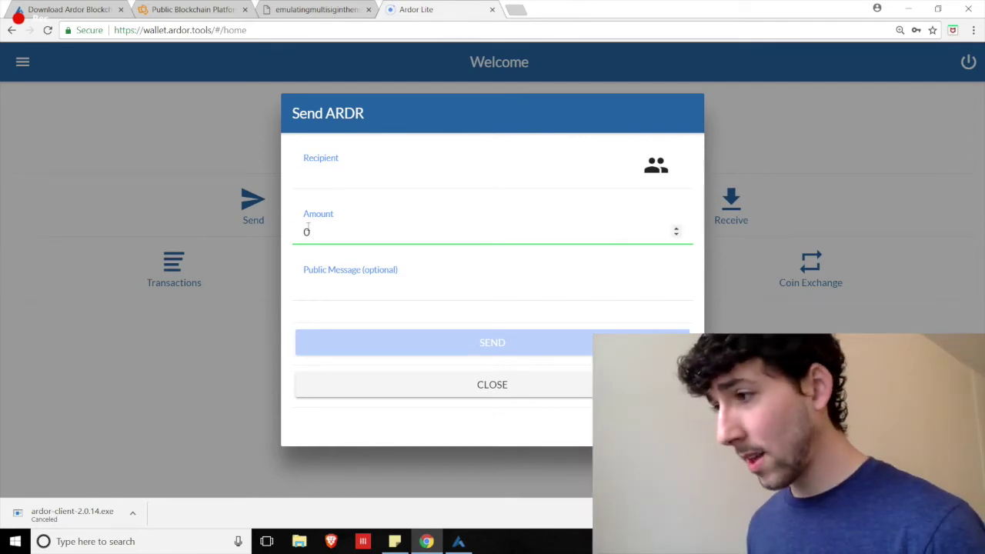
click(208, 159)
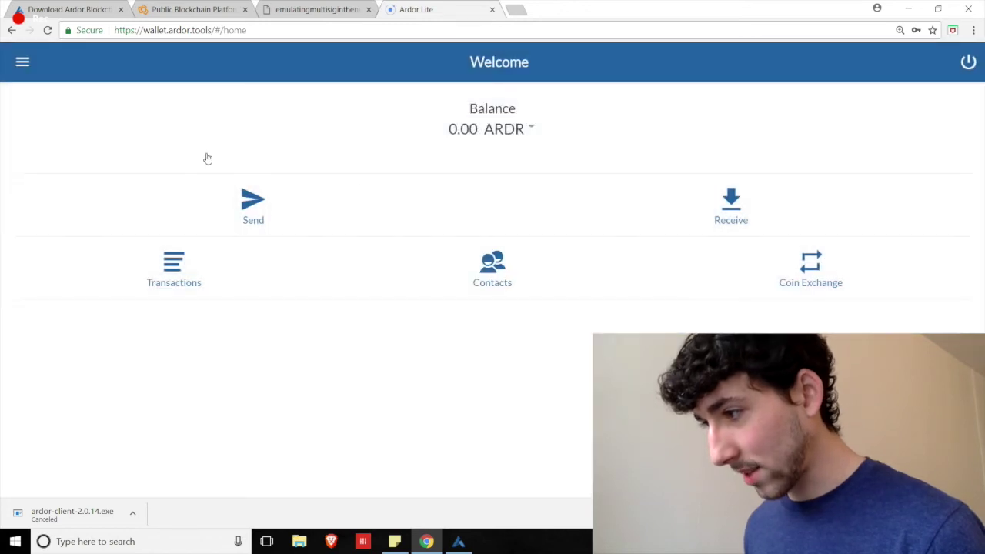
click(736, 200)
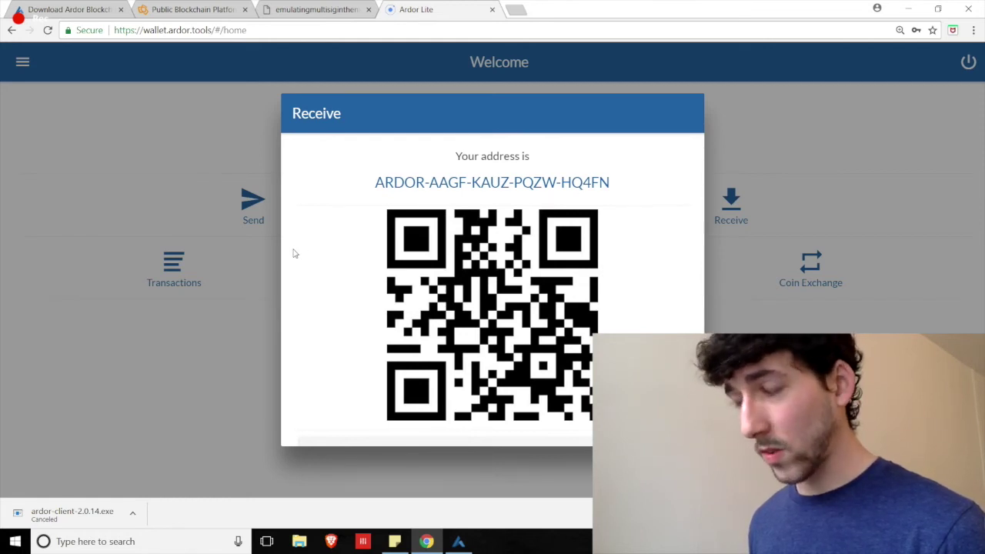
click(185, 379)
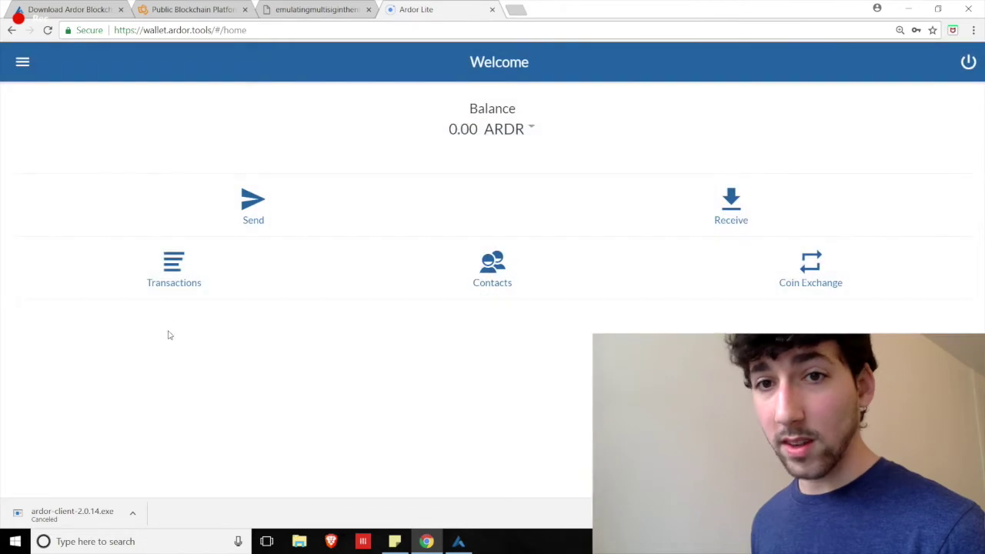
Step: Look at the account's still-empty transaction history
click(175, 283)
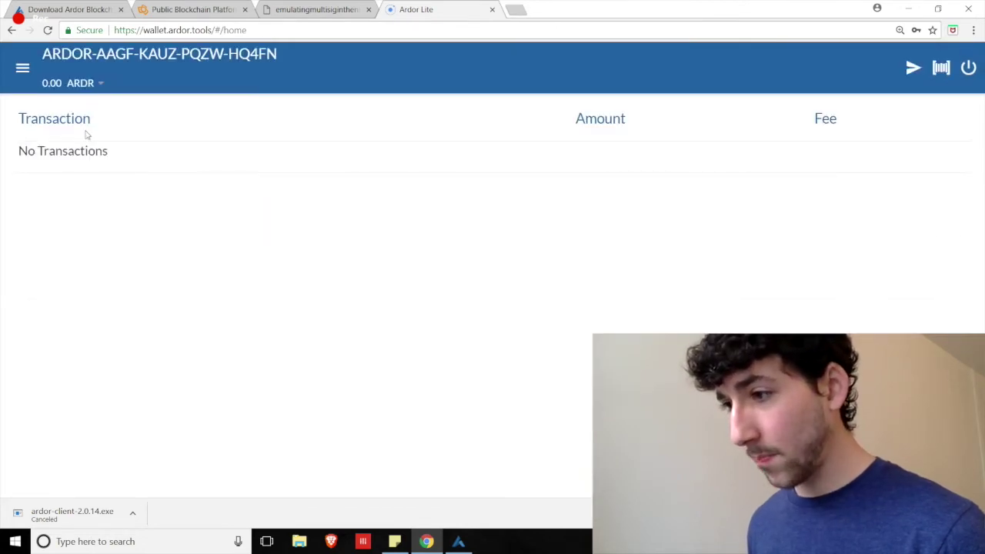
click(27, 70)
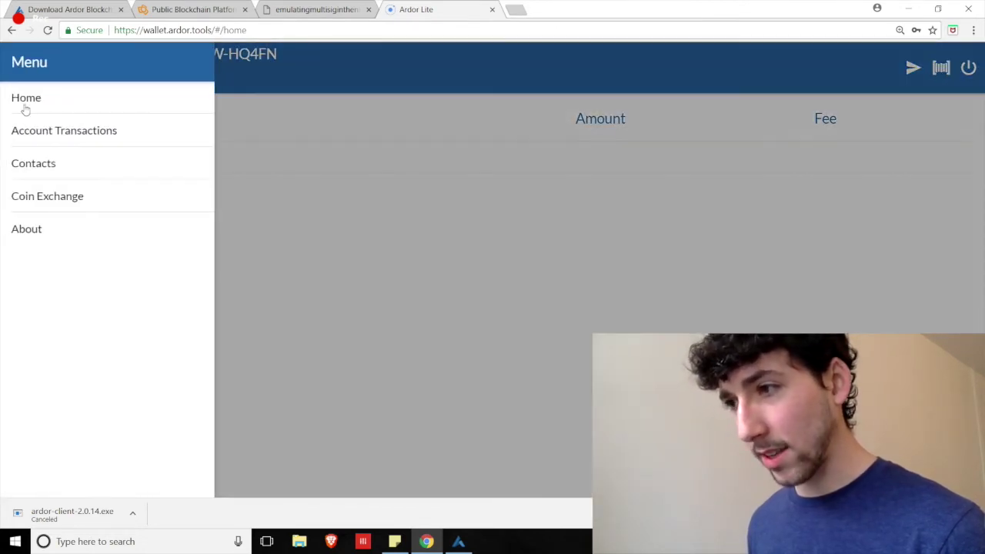
click(376, 186)
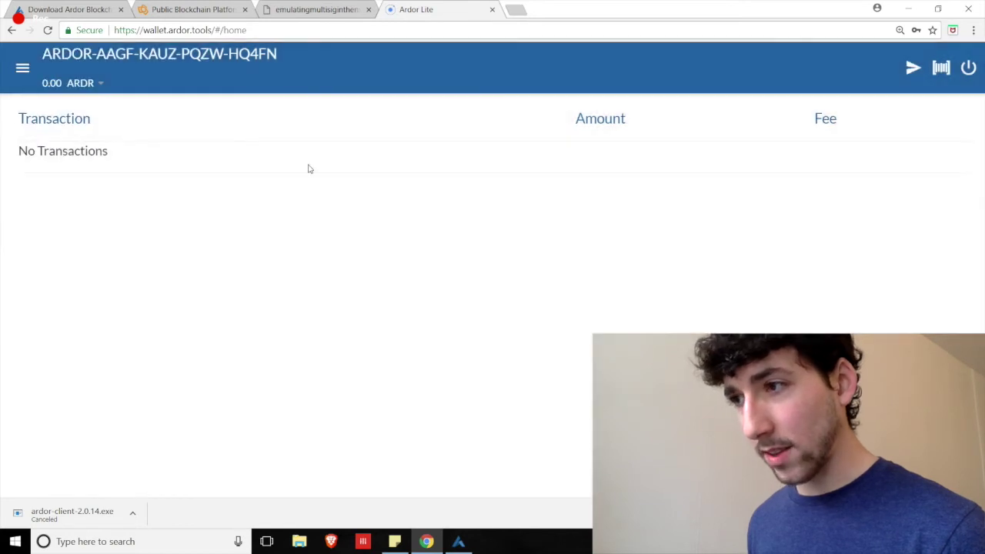
Step: Switch the wallet to the IGNIS chain, back to ARDR, then return to the Welcome page
click(104, 88)
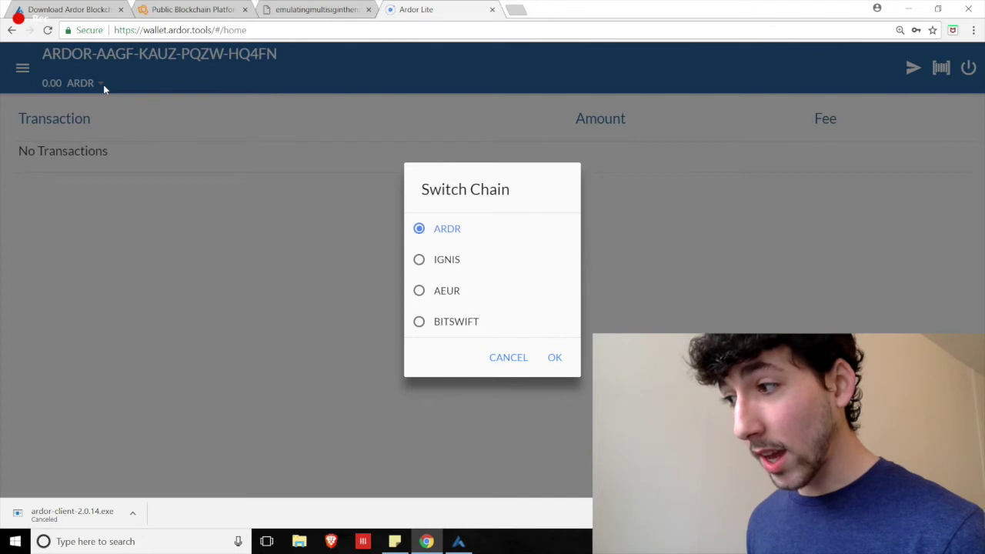
click(420, 260)
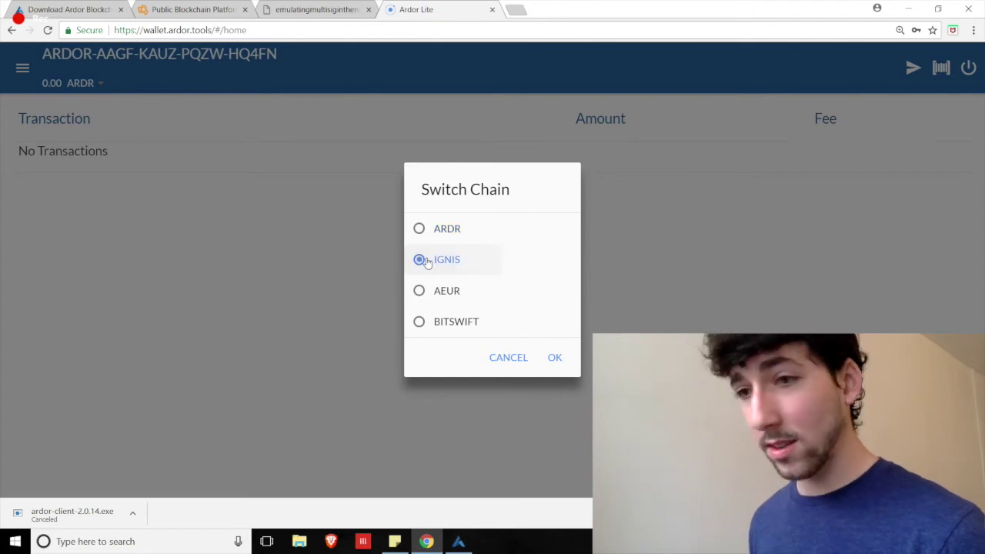
click(557, 356)
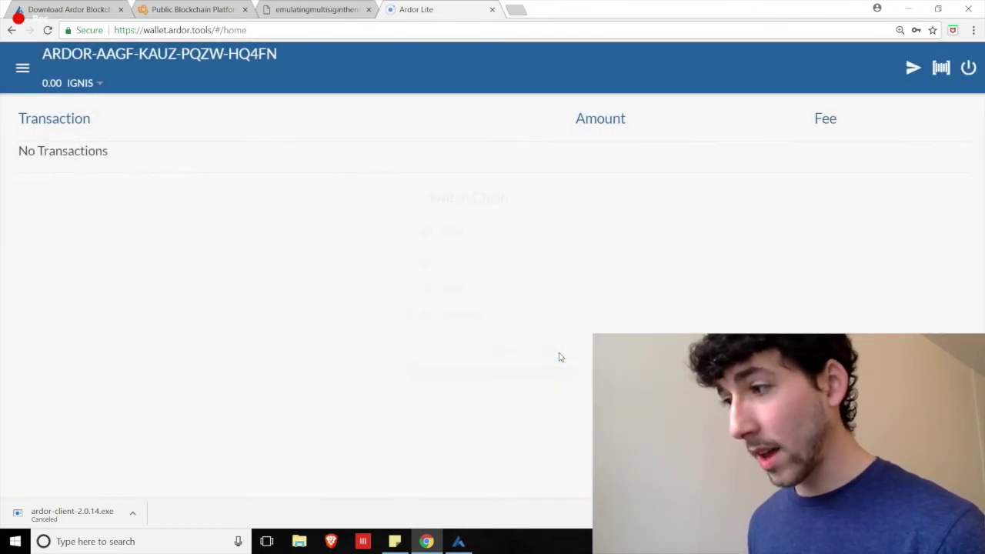
click(94, 91)
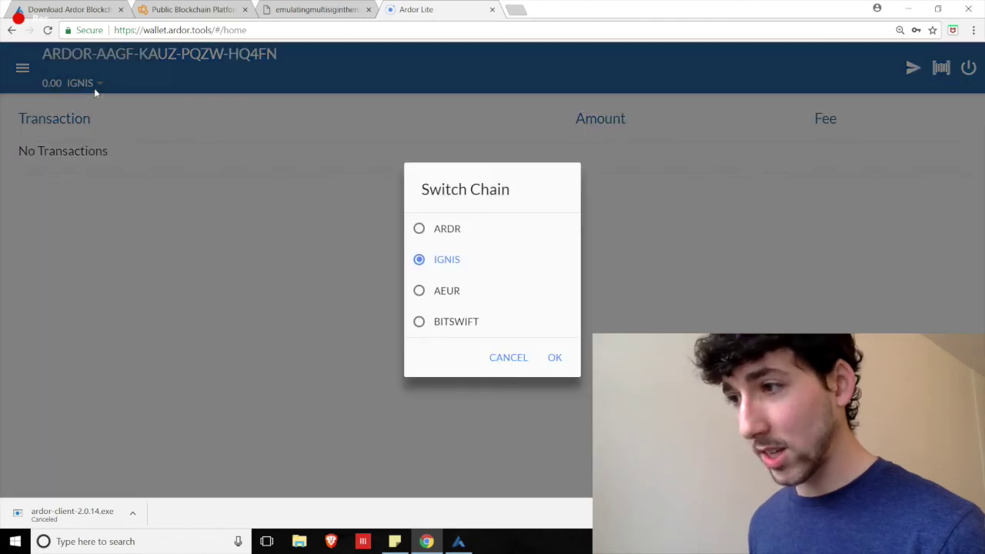
click(452, 229)
click(553, 356)
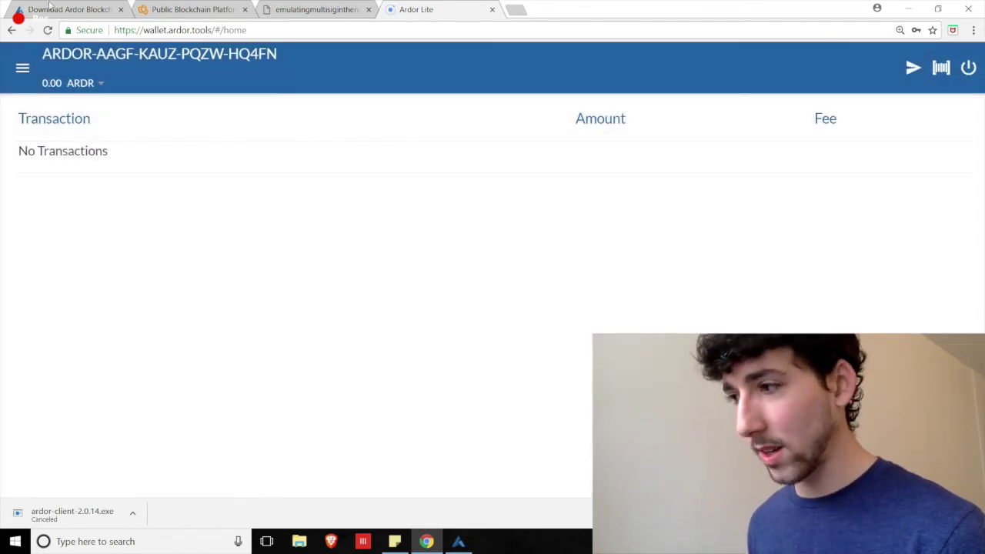
click(23, 68)
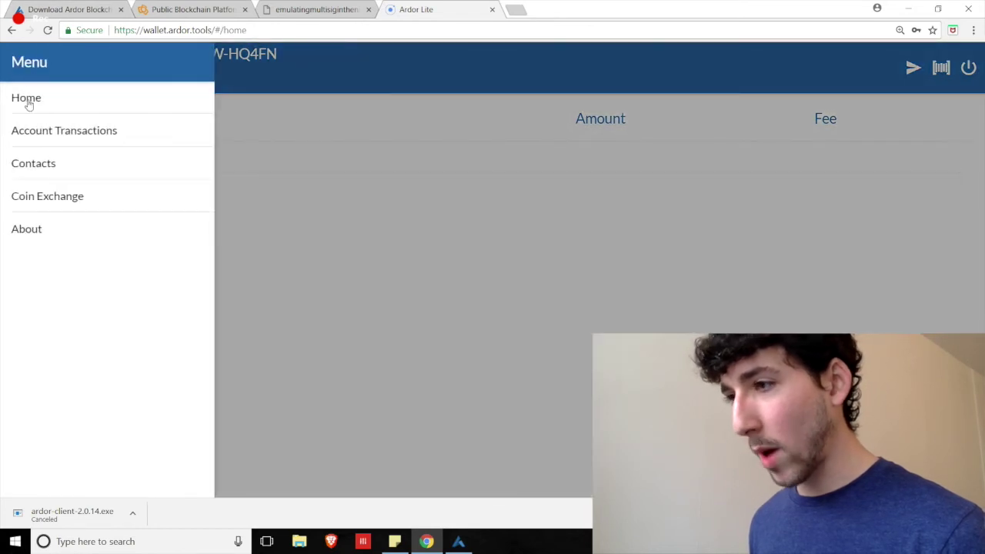
click(28, 100)
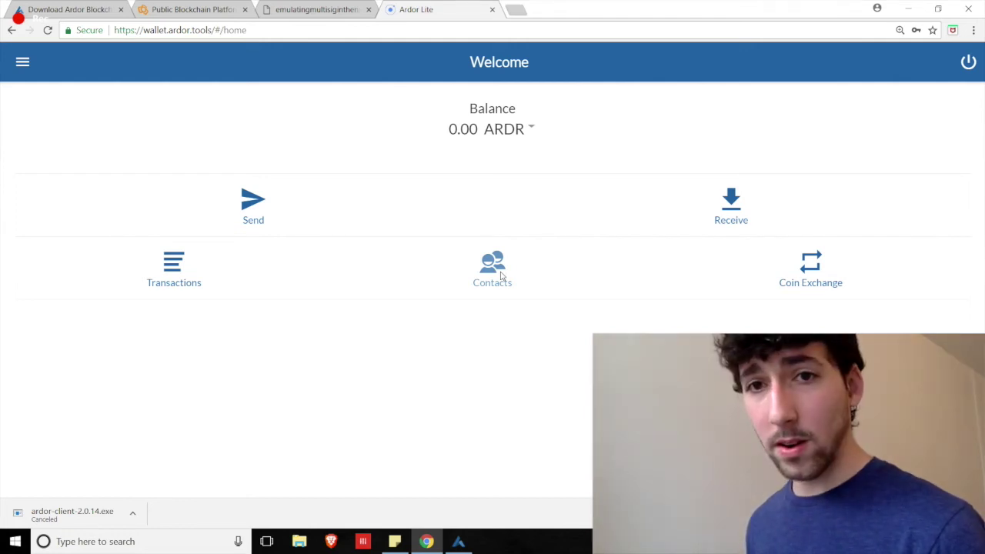
Step: View the empty Contacts list, then open Coin Exchange showing ARDR-for-IGNIS offers
click(501, 275)
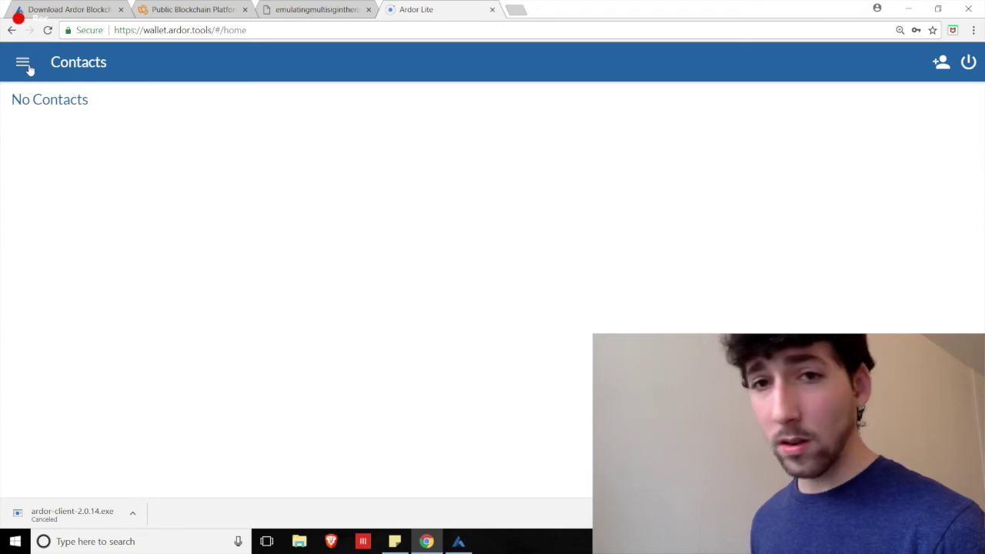
click(26, 67)
click(28, 96)
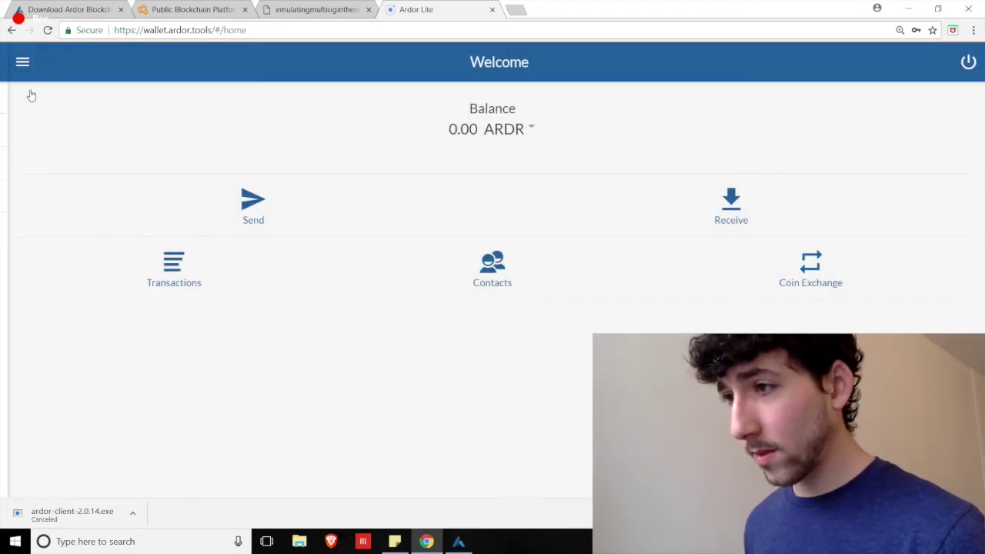
click(808, 277)
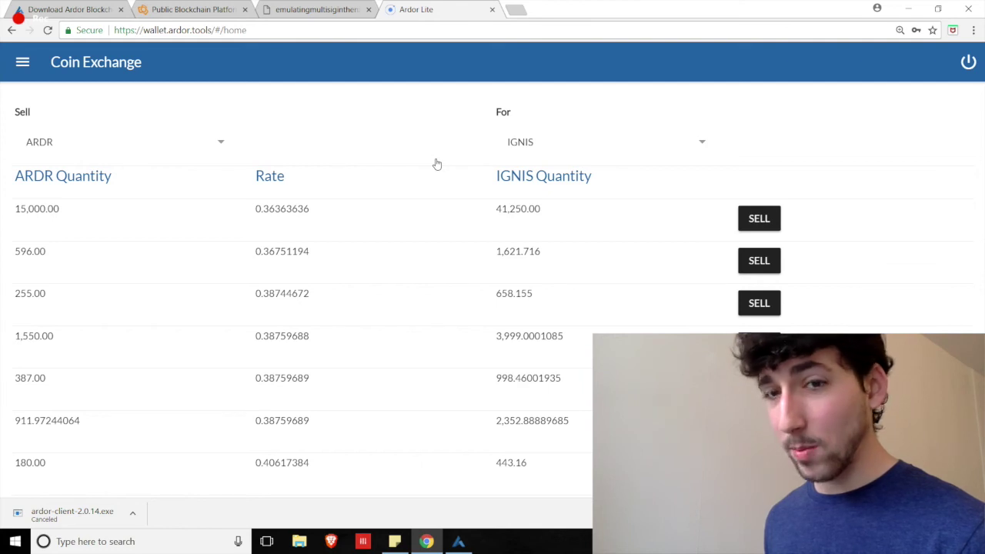
Step: Set the exchange to sell IGNIS for BITSWIFT and review the listed offers
click(185, 144)
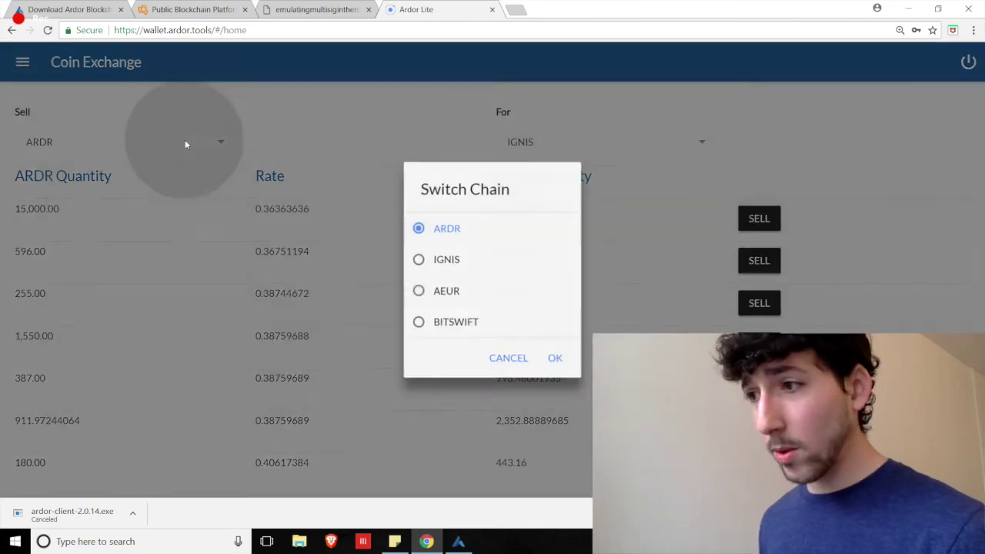
click(422, 260)
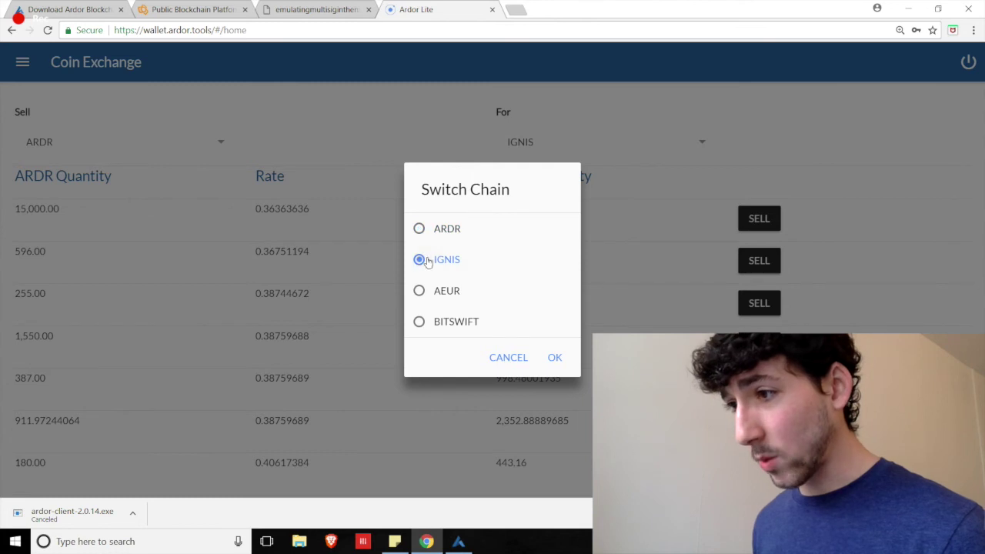
click(554, 357)
click(551, 146)
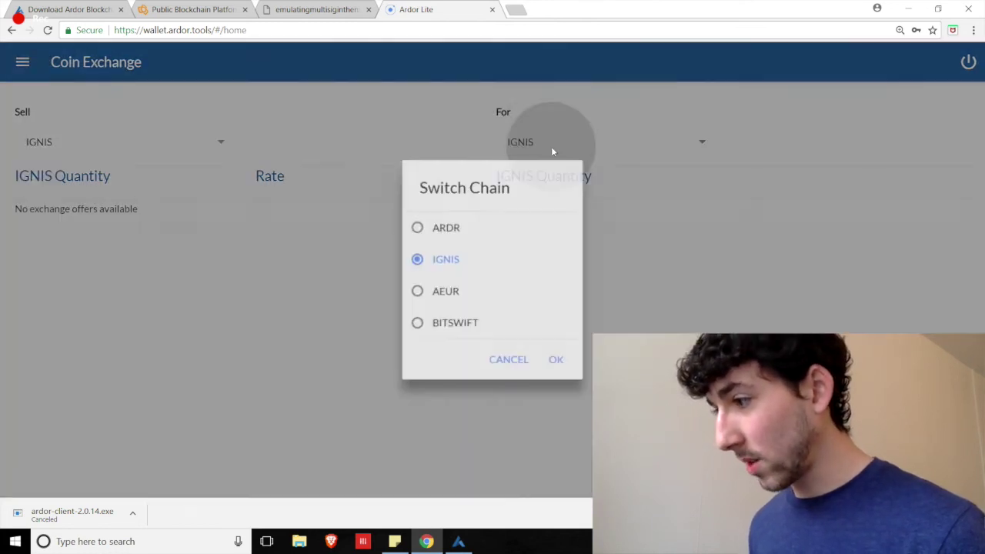
click(485, 323)
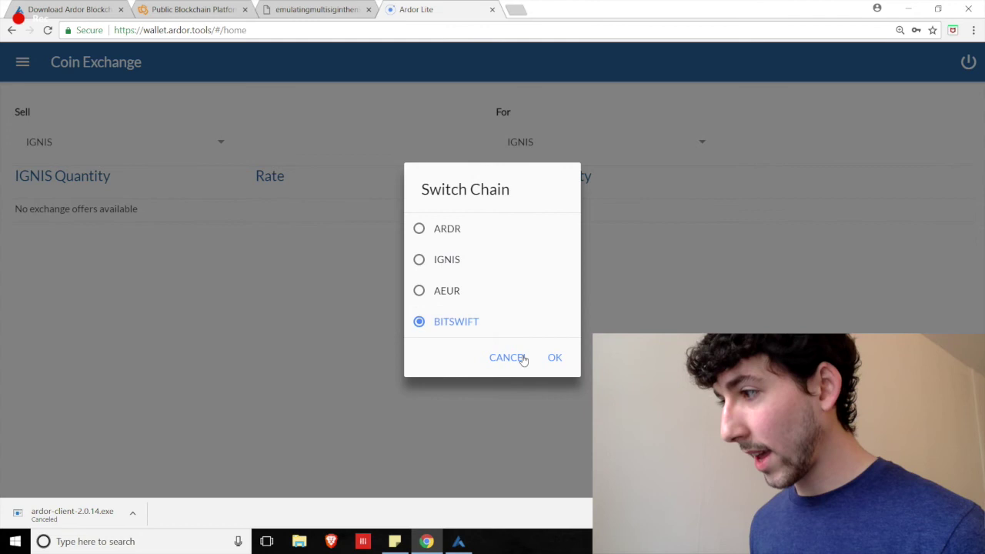
click(552, 360)
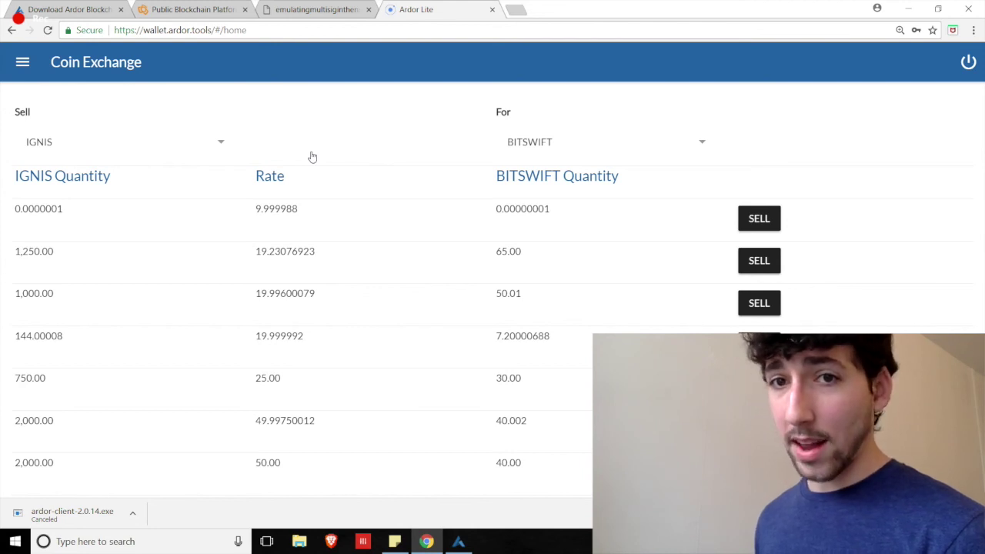
click(26, 69)
Step: Go from the coin exchange back to the Welcome page showing the 0.00 ARDR balance
click(32, 96)
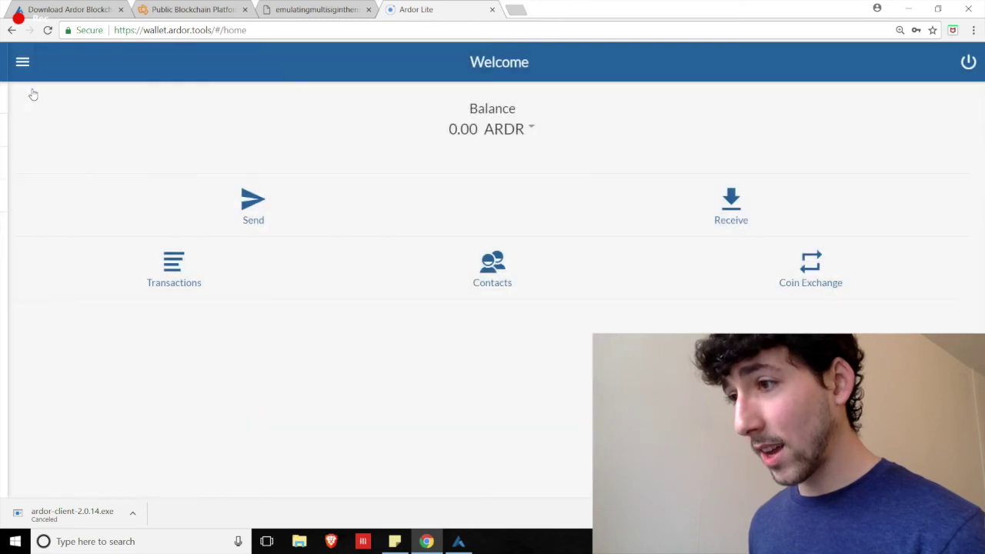